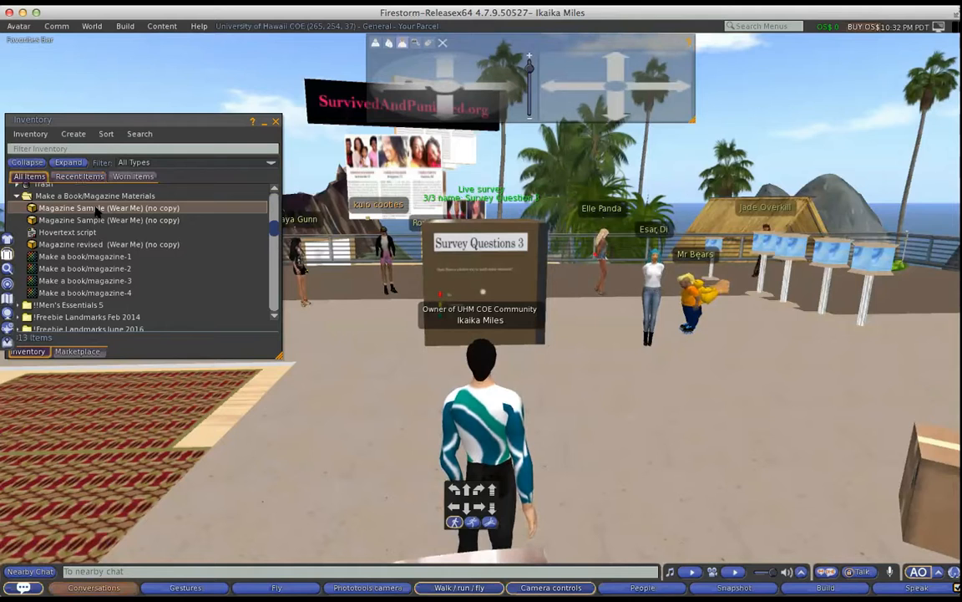
- Wear the first Magazine Sample from the Make a Book/Magazine Materials folder and page through it to the Industry News spread
double_click(98, 209)
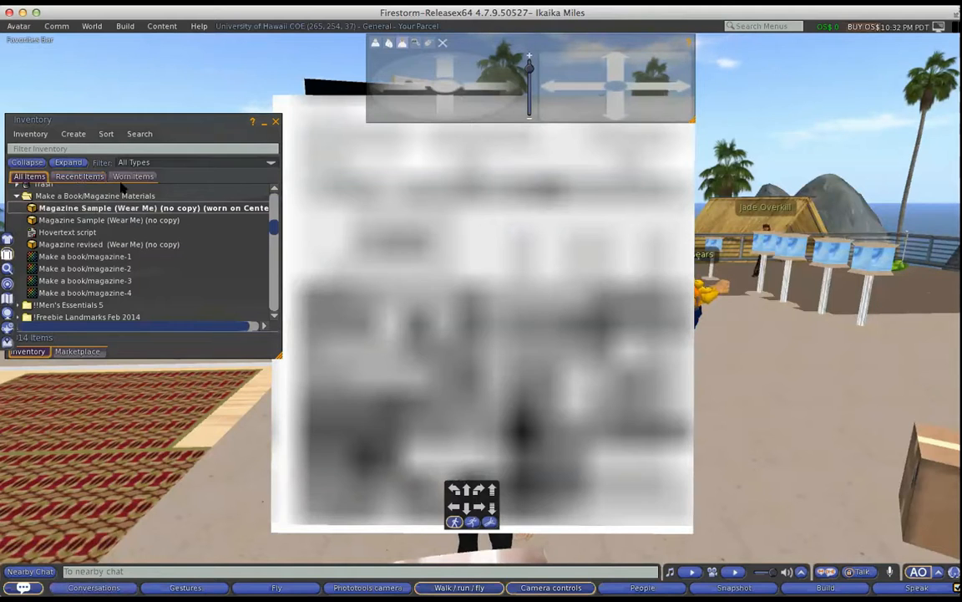
left_click_drag(183, 127, 152, 106)
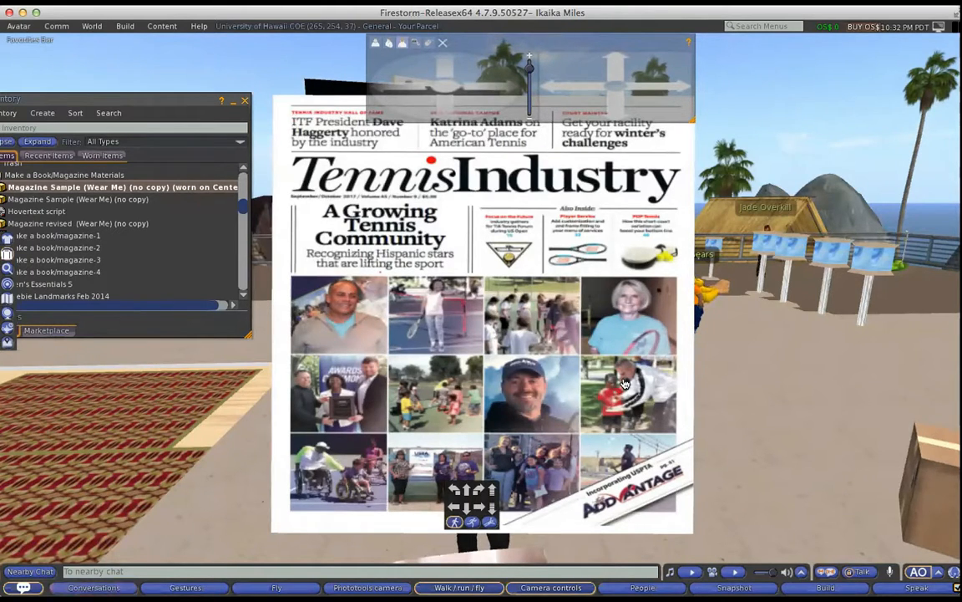
left_click(450, 211)
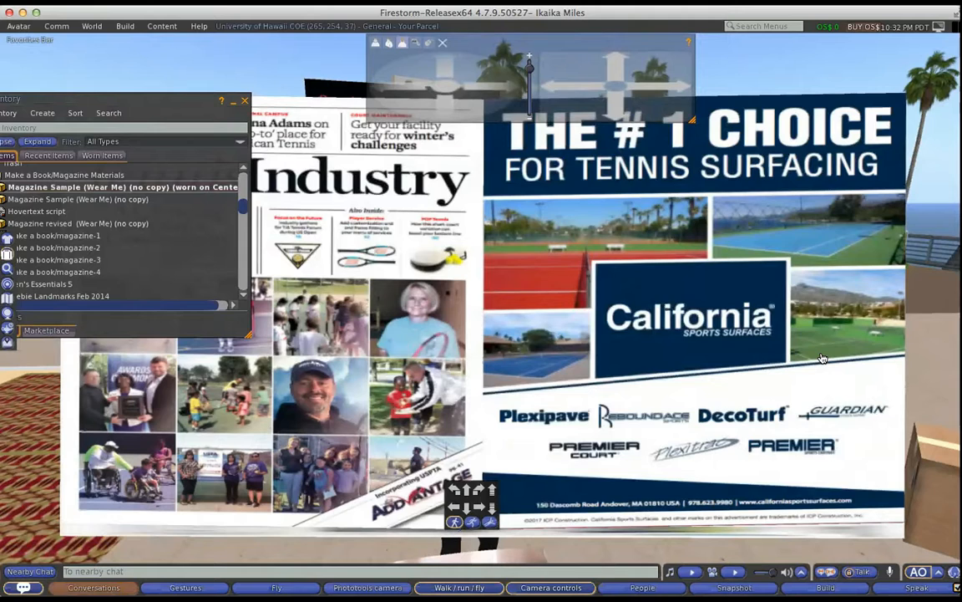
left_click(823, 359)
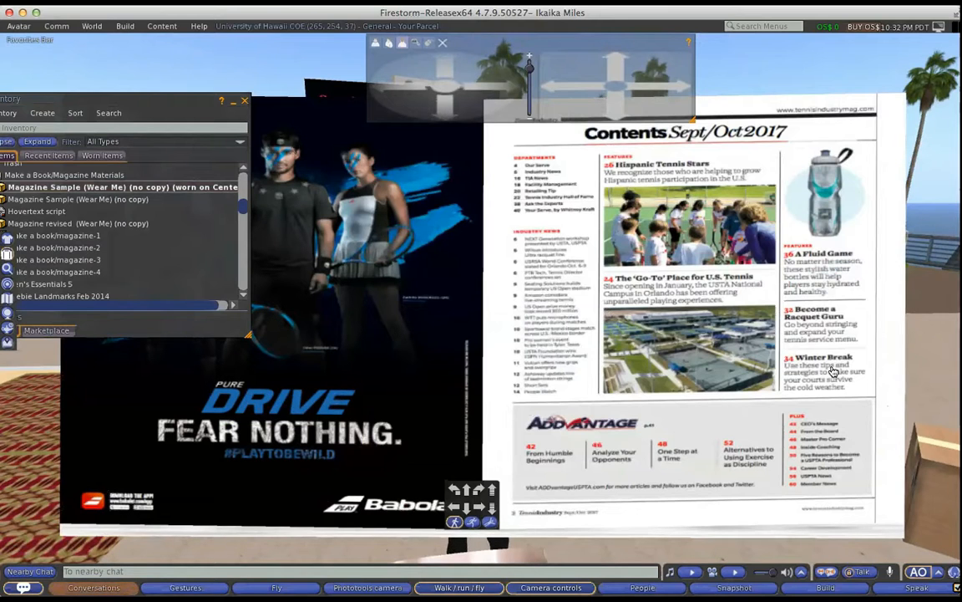
left_click(833, 370)
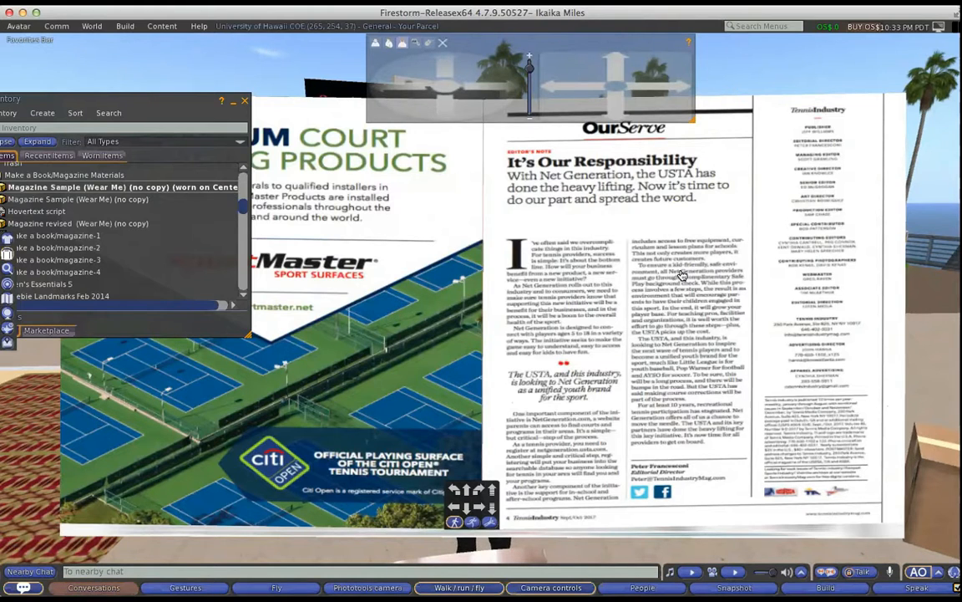
left_click(738, 274)
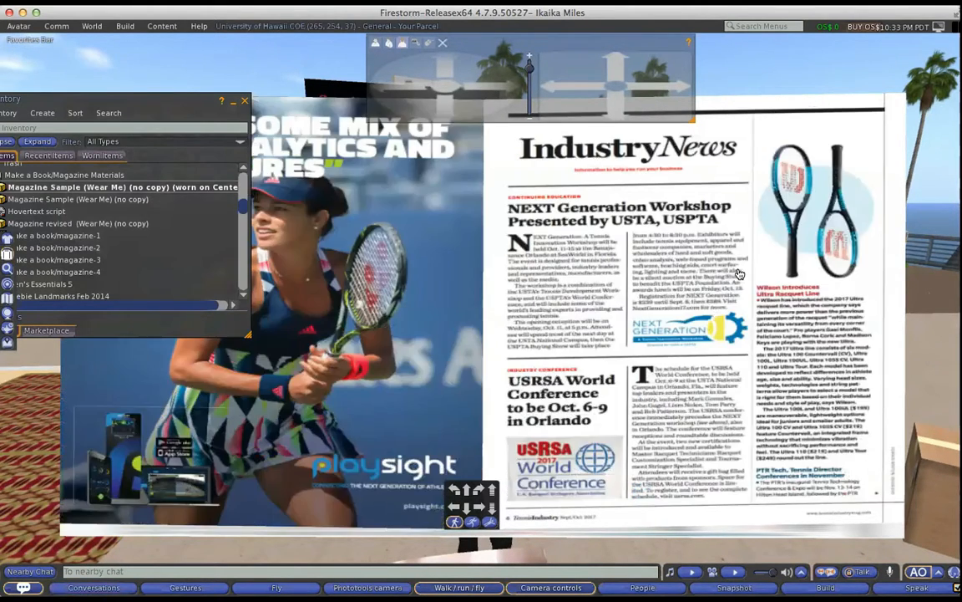
- Open the worn magazine for editing, examine its contents list, and preview the cover texture
right_click(610, 262)
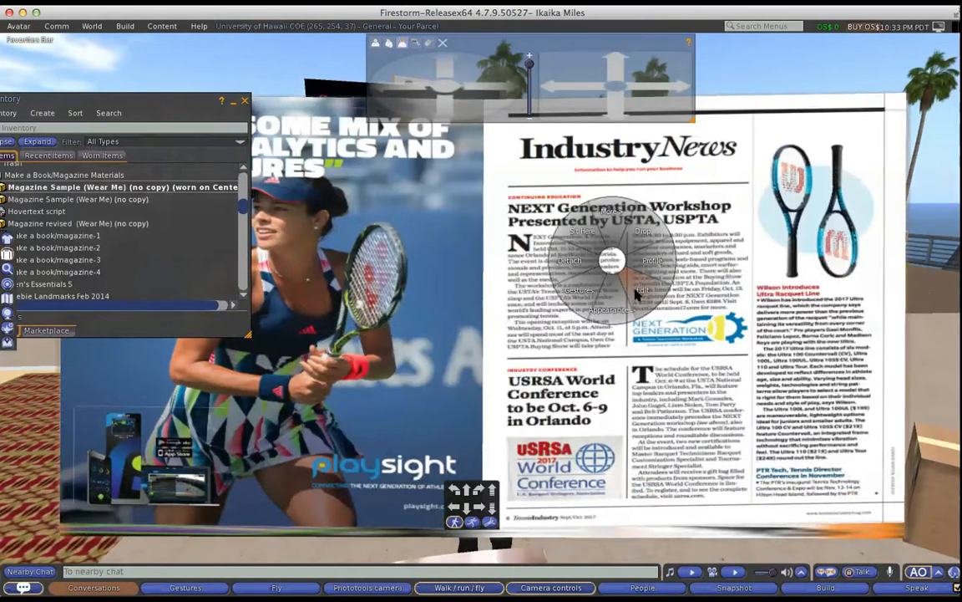
left_click(638, 292)
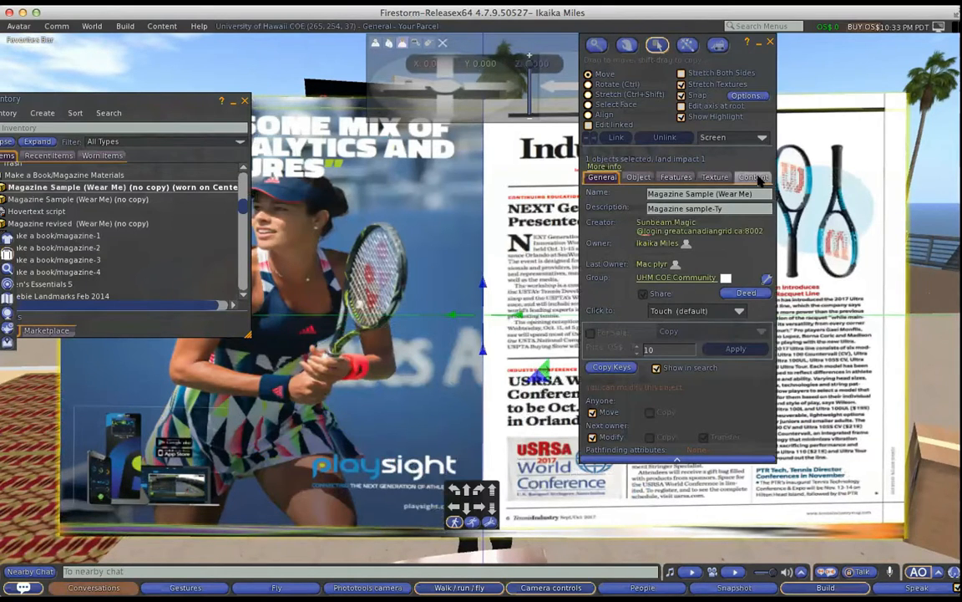
left_click(754, 177)
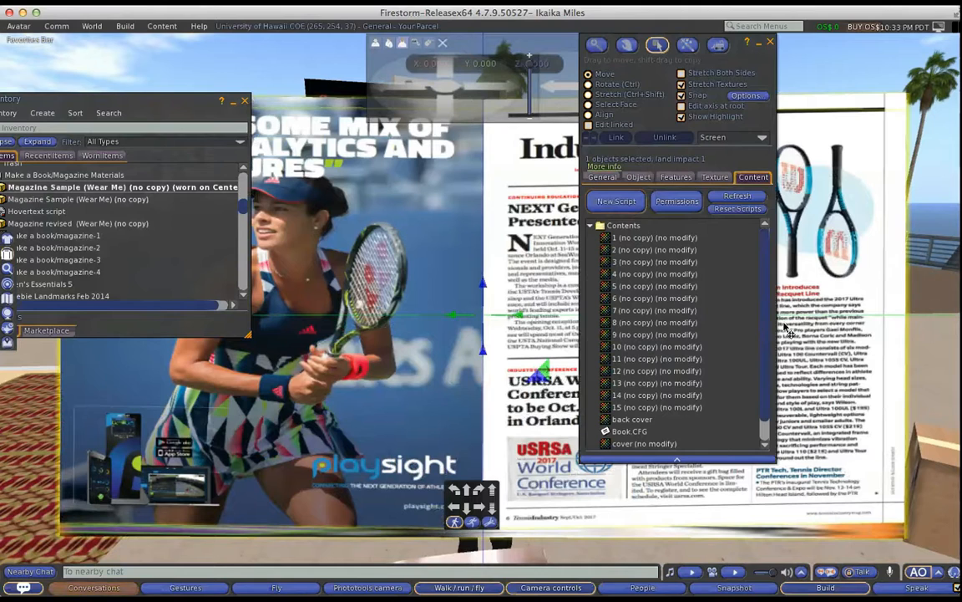
scroll(689, 314, "down", 2)
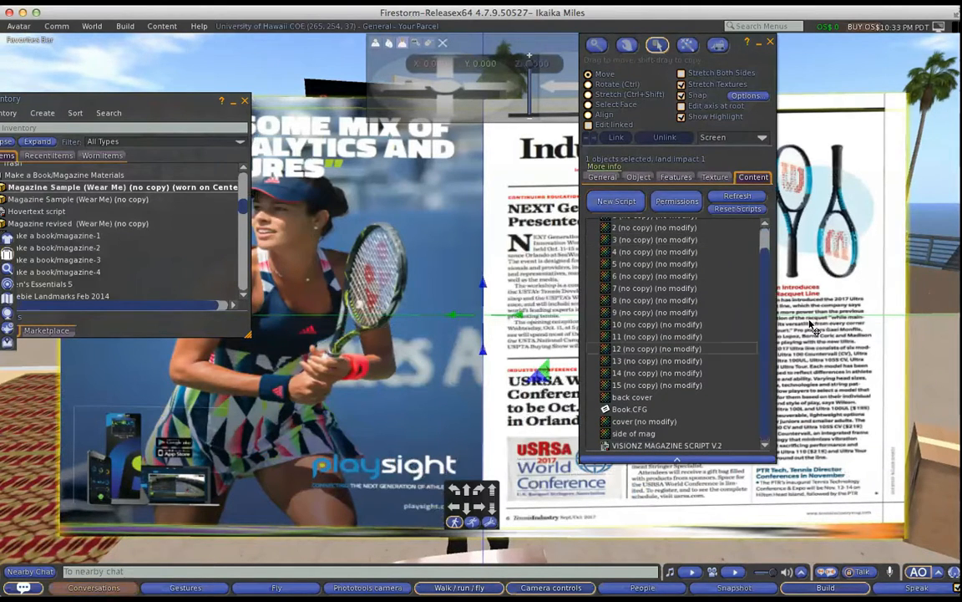
double_click(643, 421)
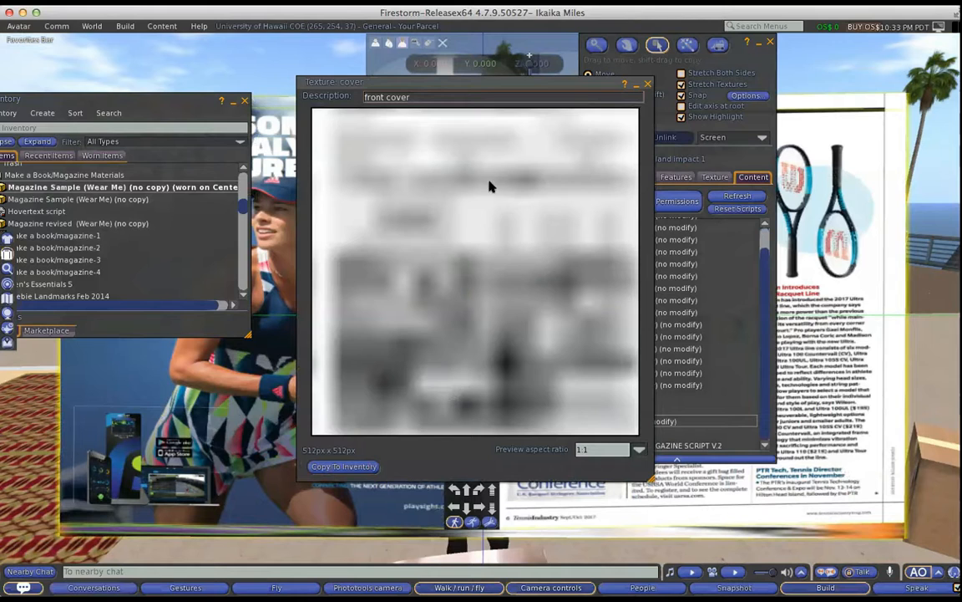
left_click(648, 85)
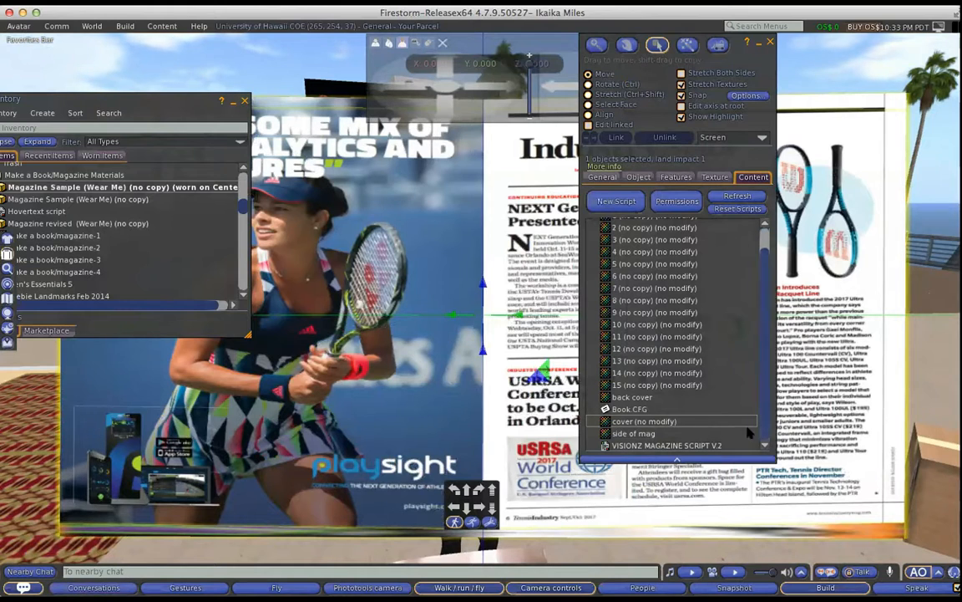
- Examine the VISIONZ MAGAZINE SCRIPT V.2 script through to its end, and close the script and the magazine's edit window
left_click(673, 447)
double_click(674, 446)
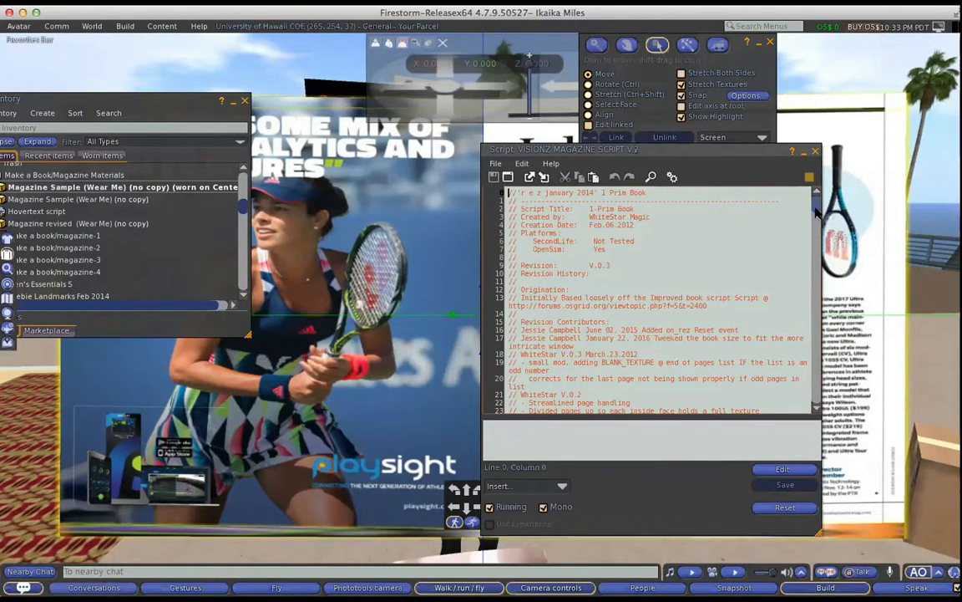
left_click_drag(816, 212, 820, 412)
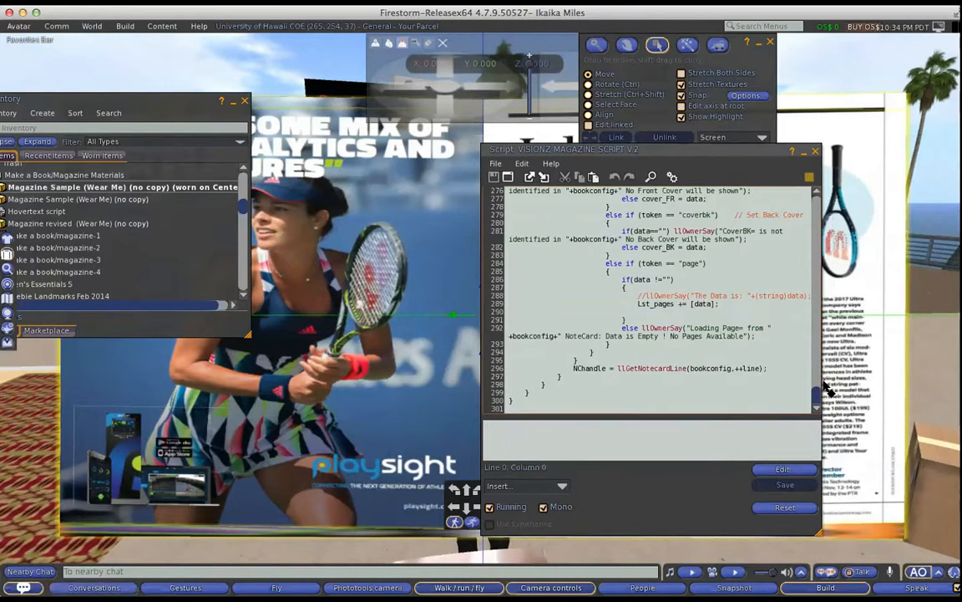
left_click(815, 151)
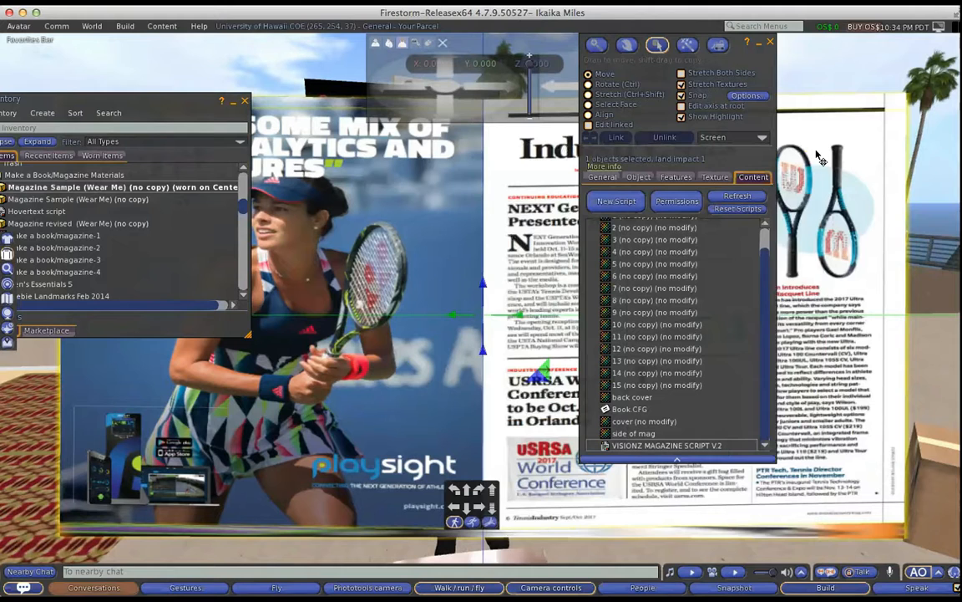
left_click(771, 42)
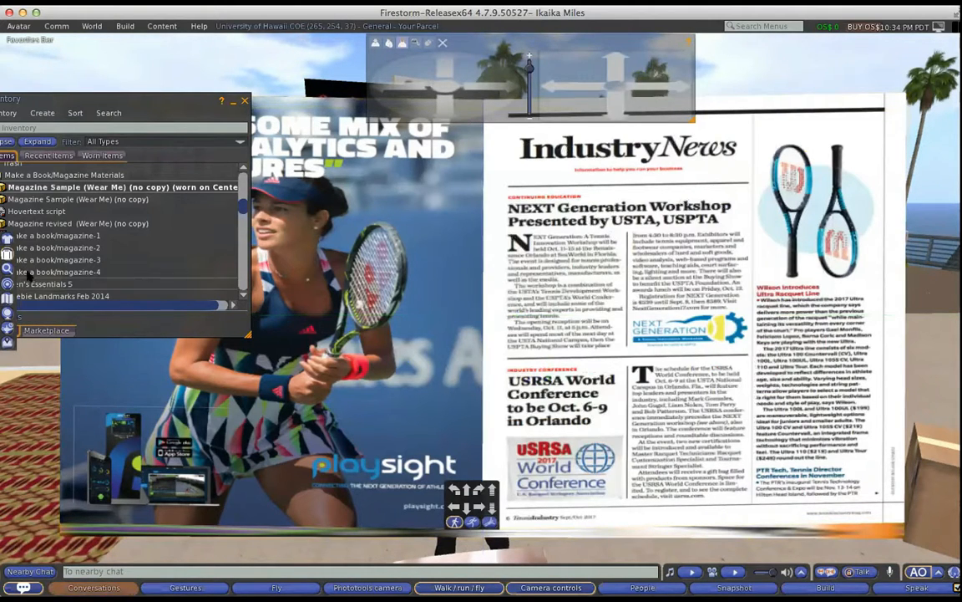
- Detach the worn Magazine Sample, rez it on the ground near the patterned carpet, and turn its pages
double_click(83, 188)
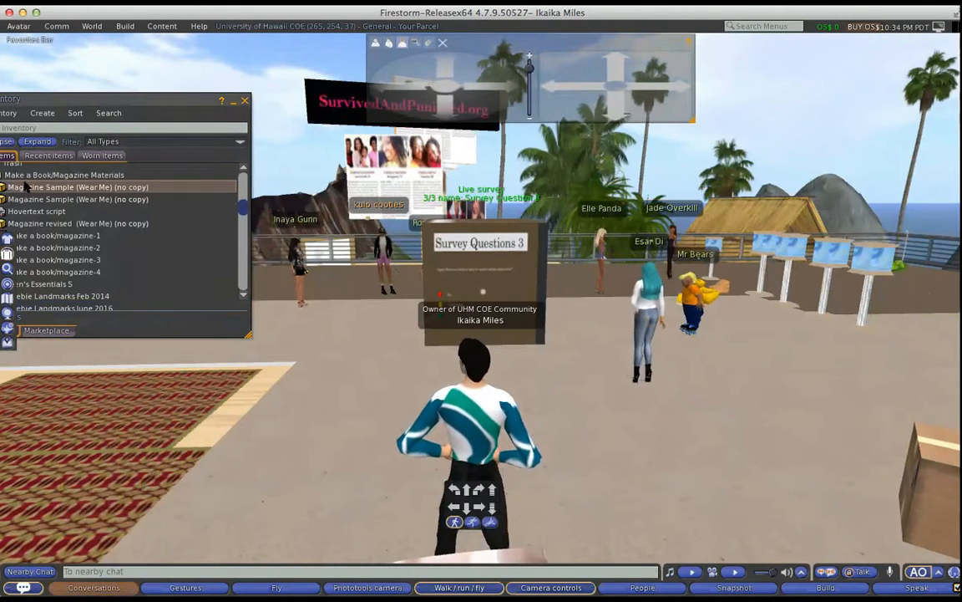
left_click_drag(48, 189, 337, 388)
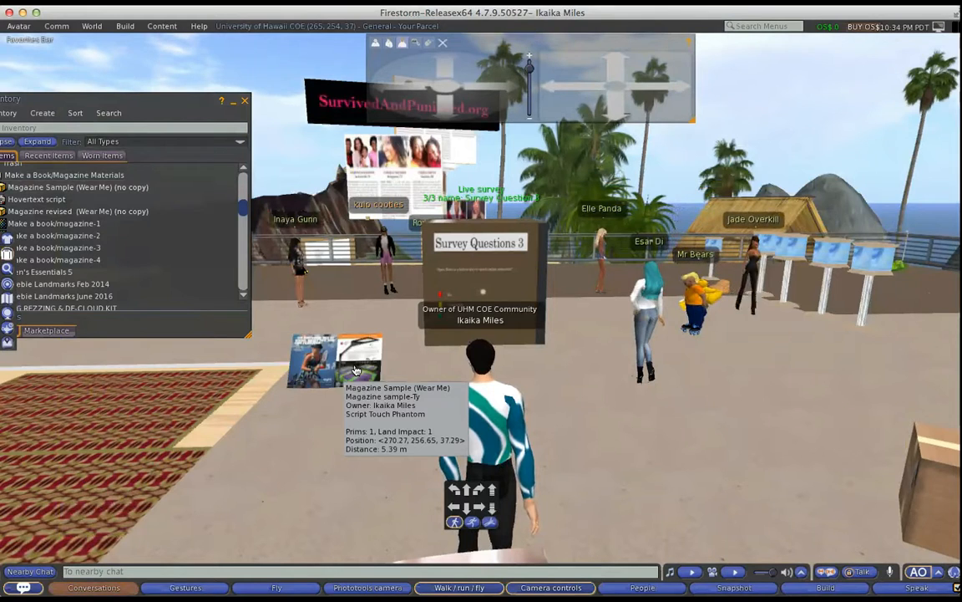
left_click(344, 360)
left_click(344, 361)
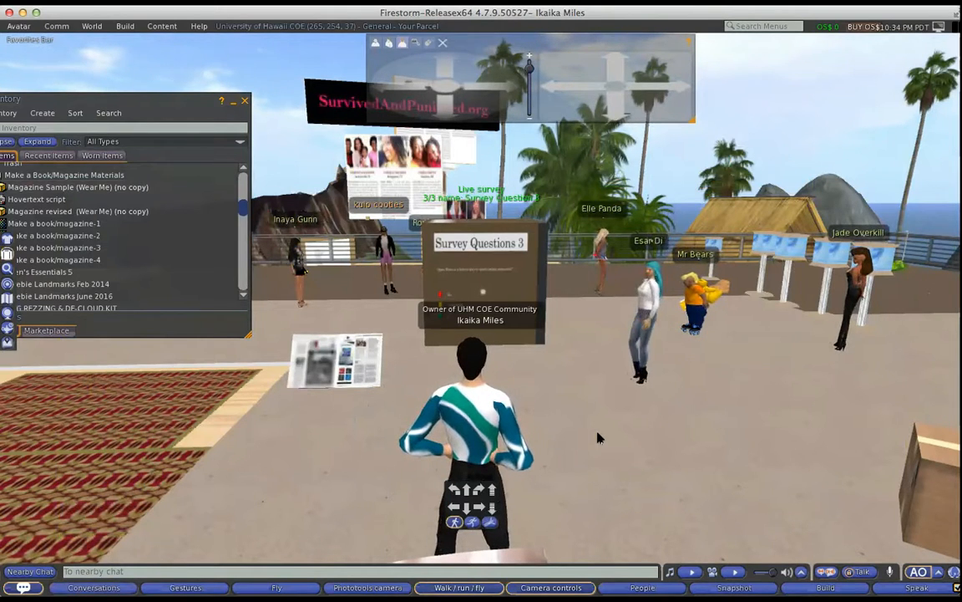
- Inspect the rezzed Magazine Sample up close and take it back into the inventory
mouse_move(351, 378)
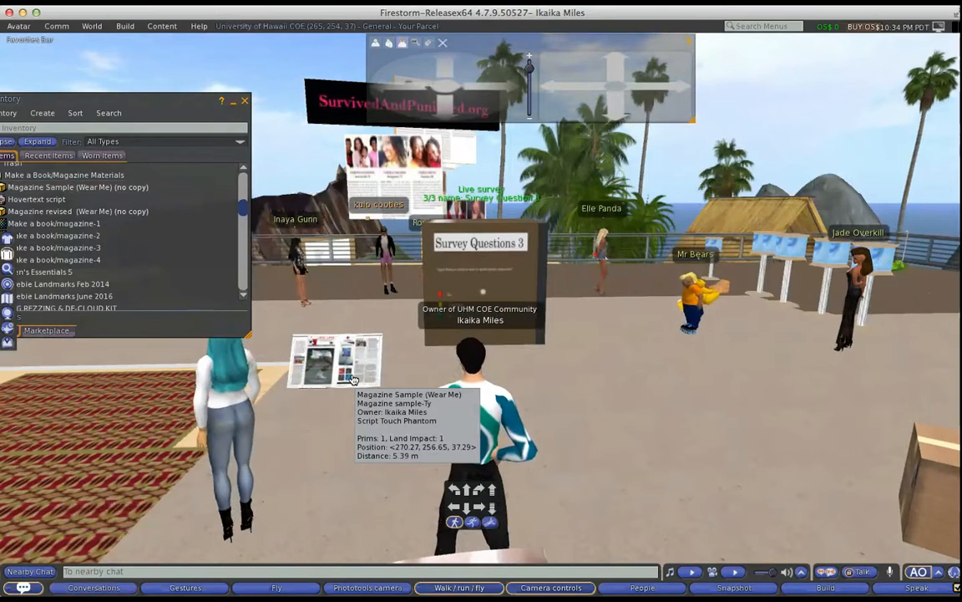
scroll(432, 277, "down", 5)
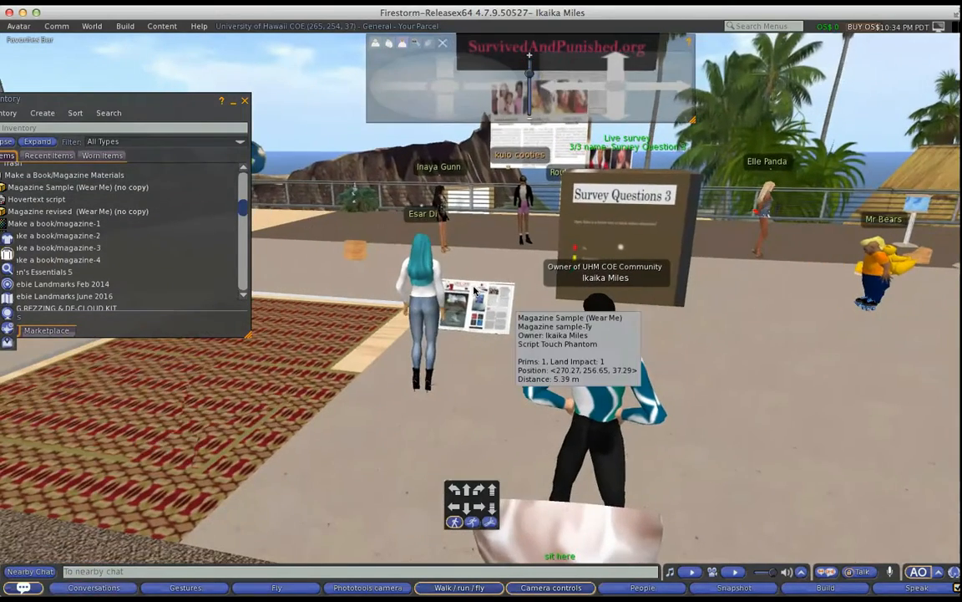
scroll(487, 308, "down", 4)
left_click(487, 307, "alt")
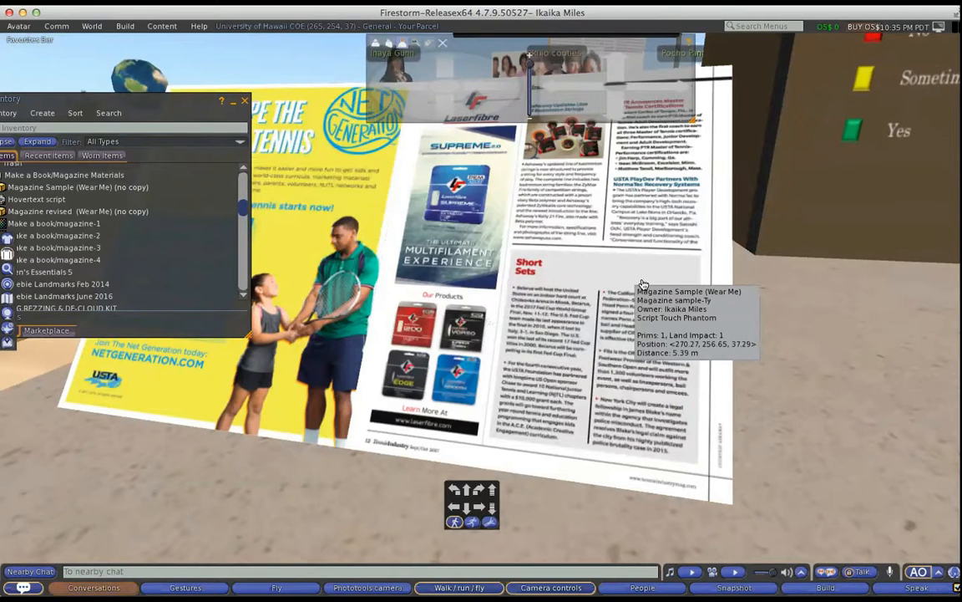
right_click(567, 259)
left_click(526, 261)
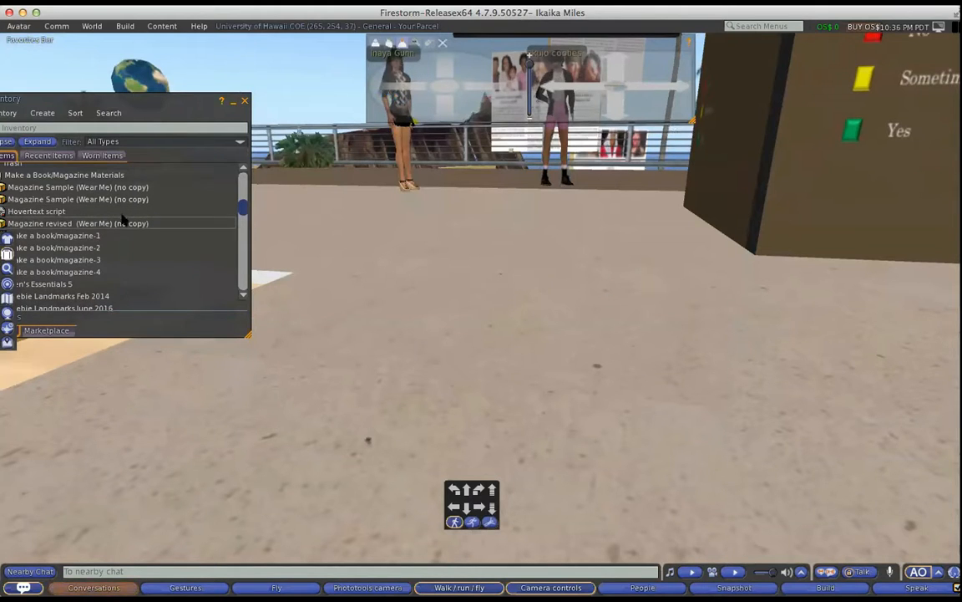
- Wear the Magazine revised item from the materials folder and close the inventory
left_click(64, 225)
double_click(64, 229)
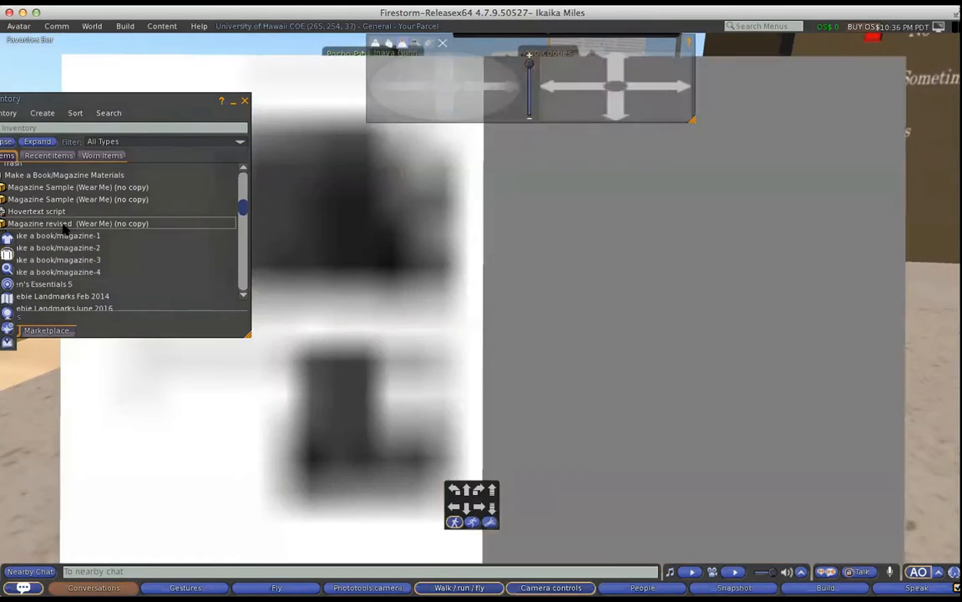
left_click(245, 101)
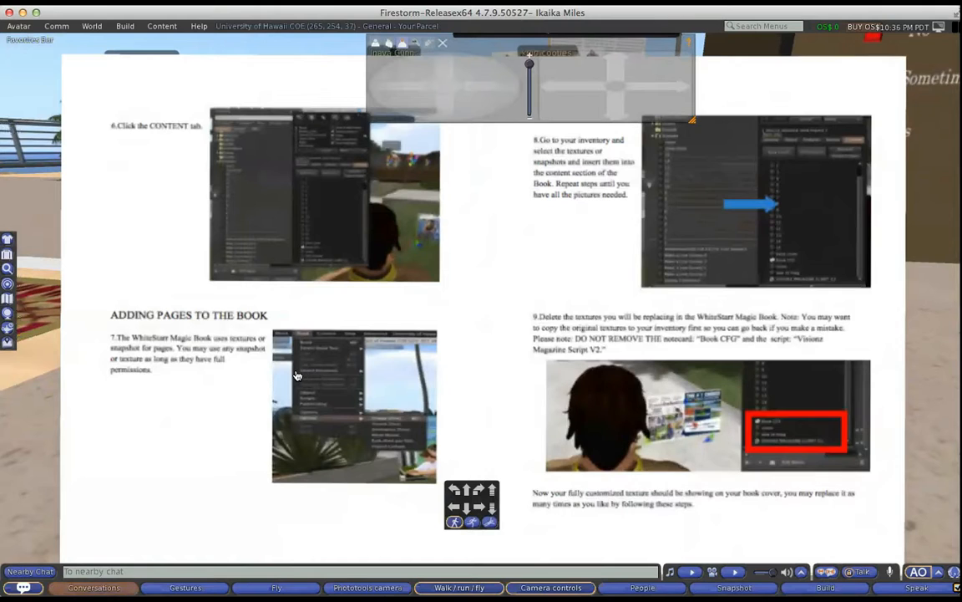
- Page the revised magazine back to its cover, and forward through the instructions to the Adding Pages to the Book spread
left_click(206, 399)
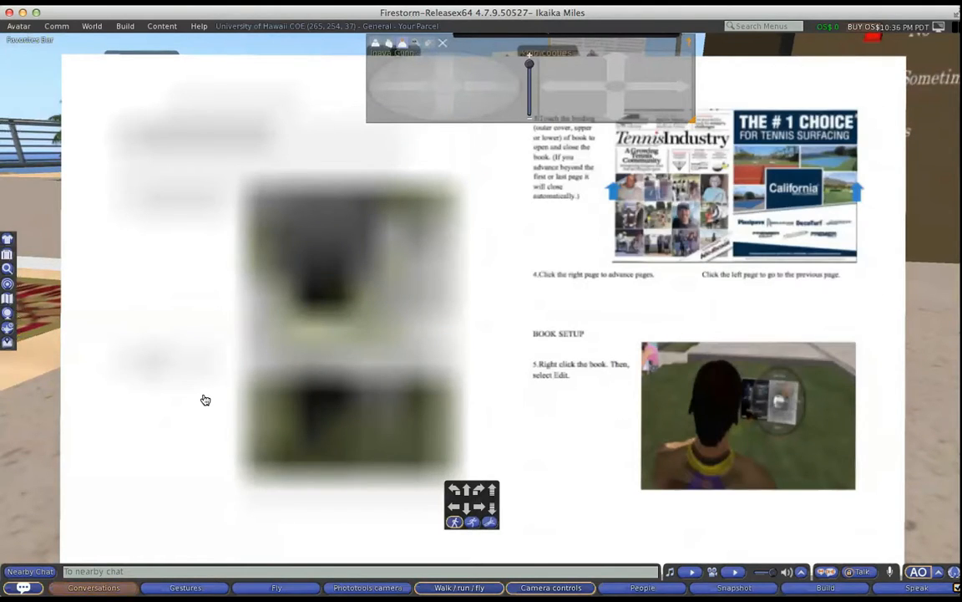
left_click(205, 400)
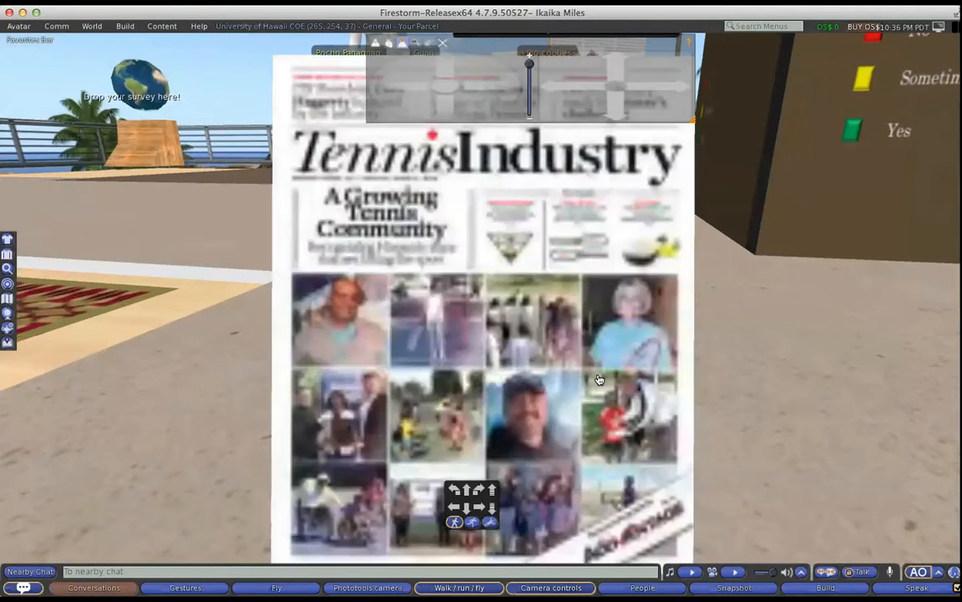
left_click(648, 378)
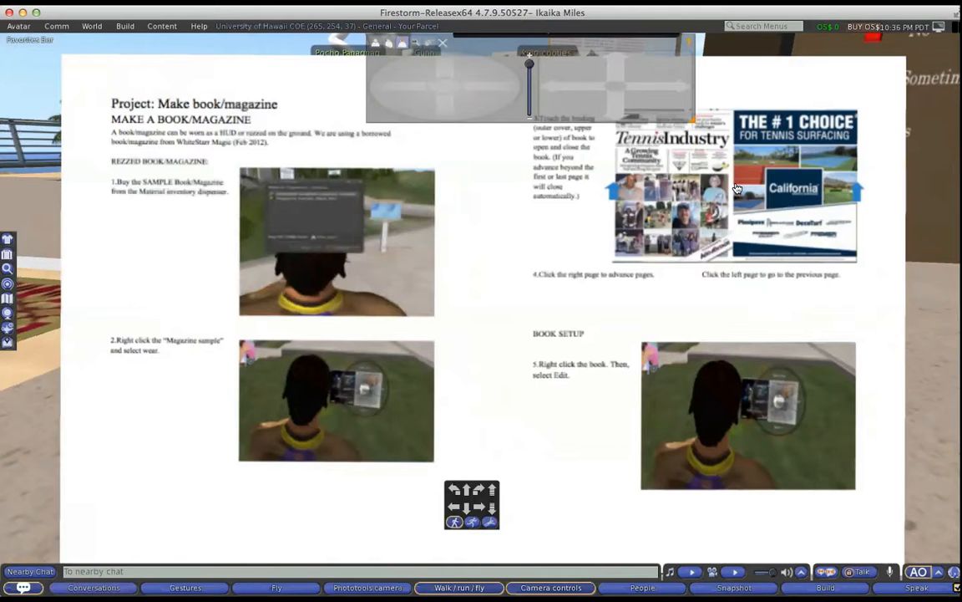
left_click(799, 294)
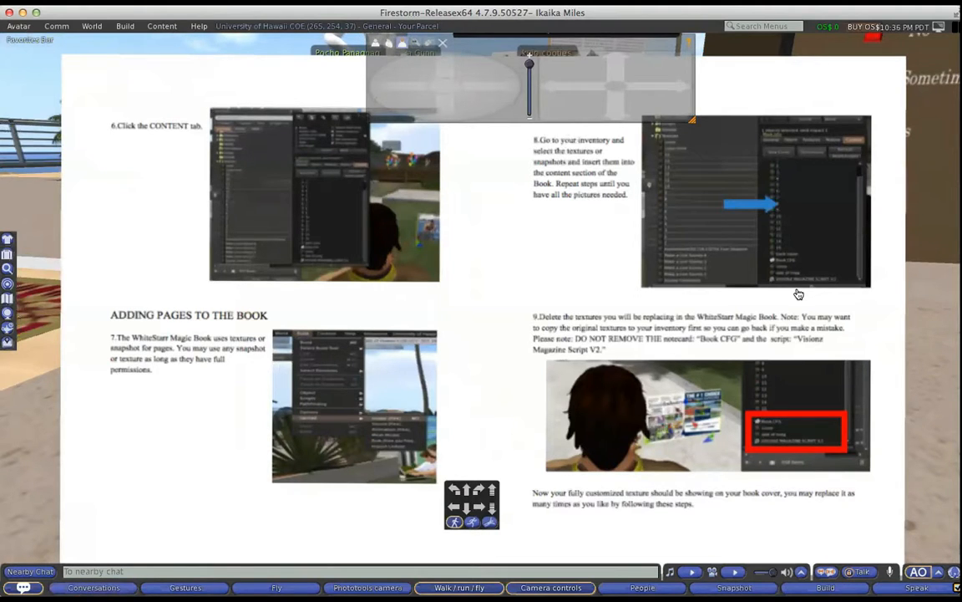
- Open the revised magazine for editing, look through its contents list, and preview page texture 1
right_click(565, 278)
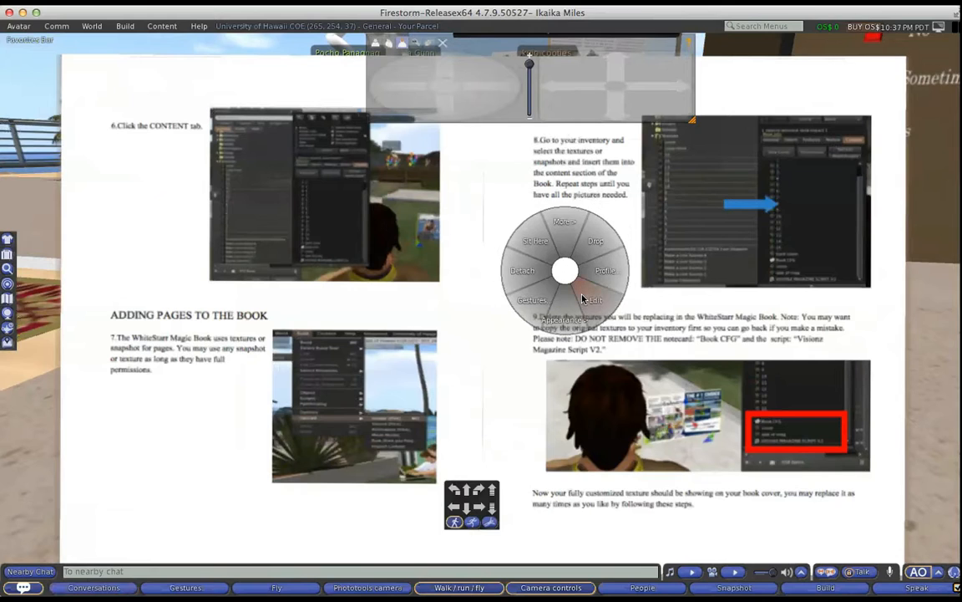
left_click(585, 299)
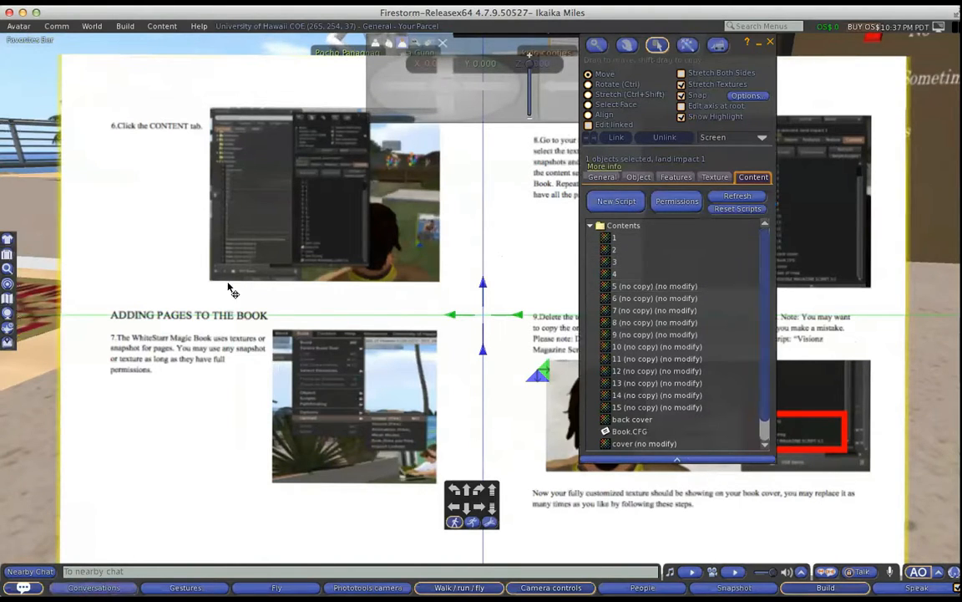
scroll(765, 365, "down", 2)
scroll(767, 343, "up", 2)
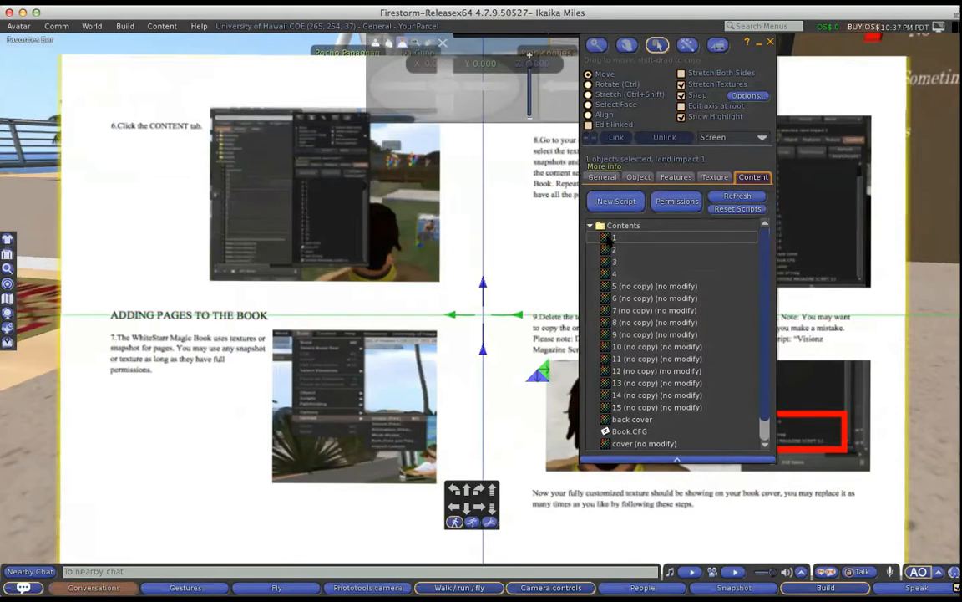
left_click(612, 238)
double_click(612, 238)
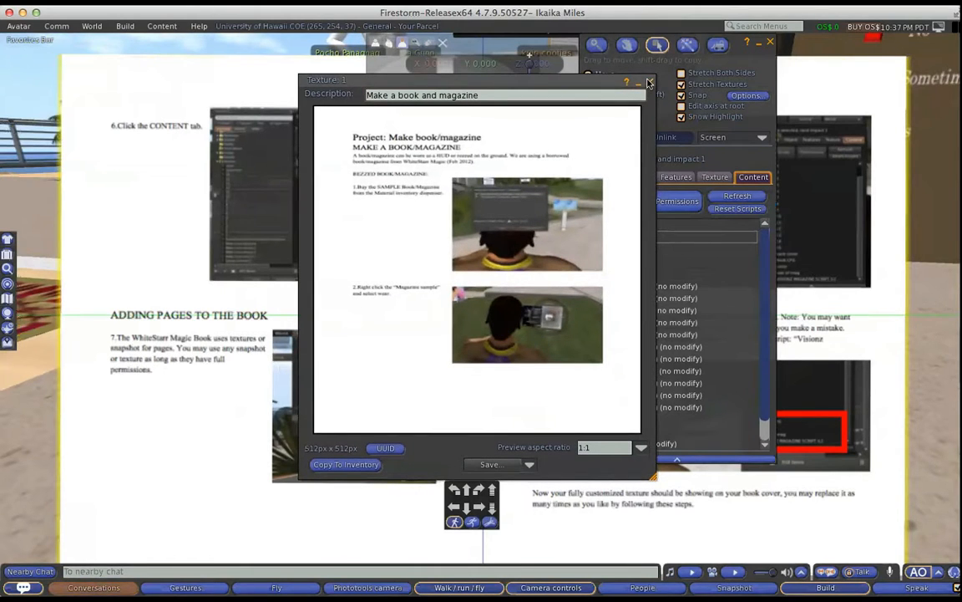
left_click(649, 81)
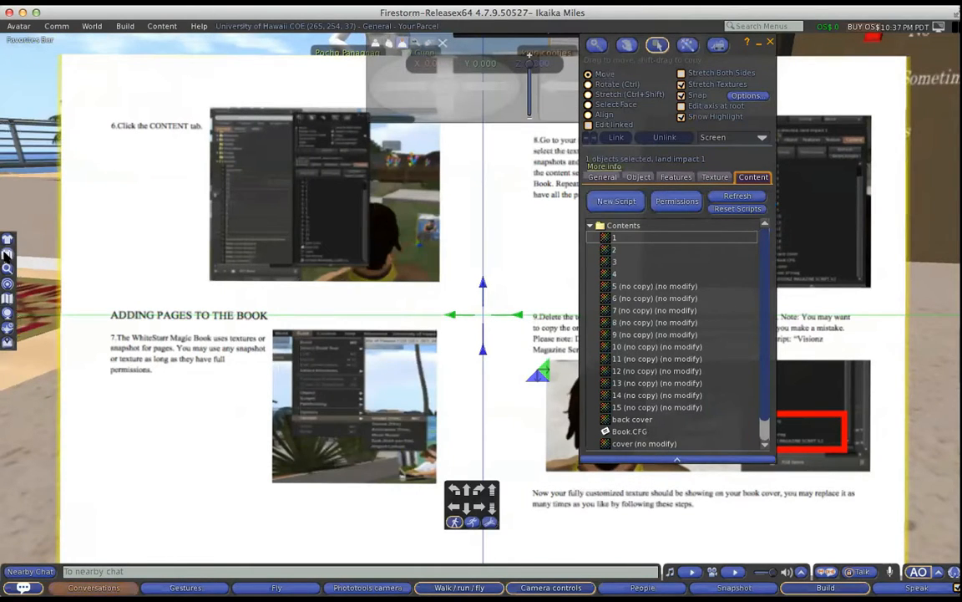
- Preview the Make a book/magazine-4 texture from the inventory and add it to the revised magazine's contents
left_click(7, 252)
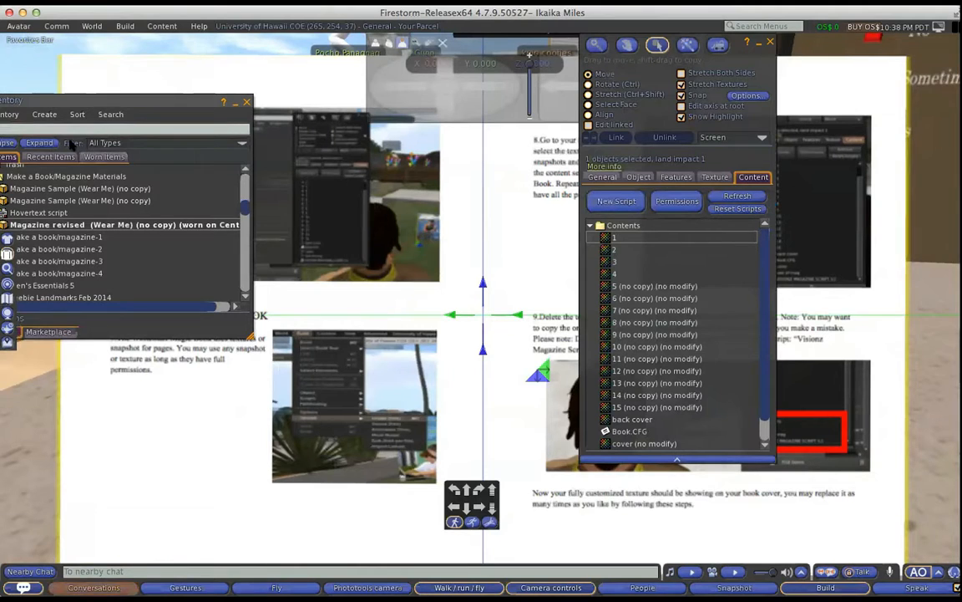
left_click_drag(191, 101, 288, 90)
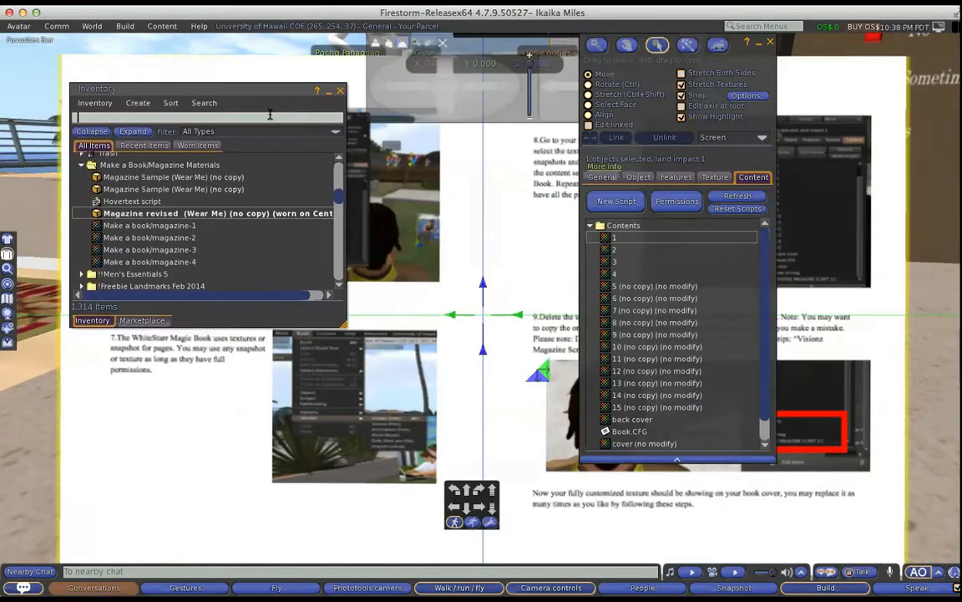
double_click(177, 264)
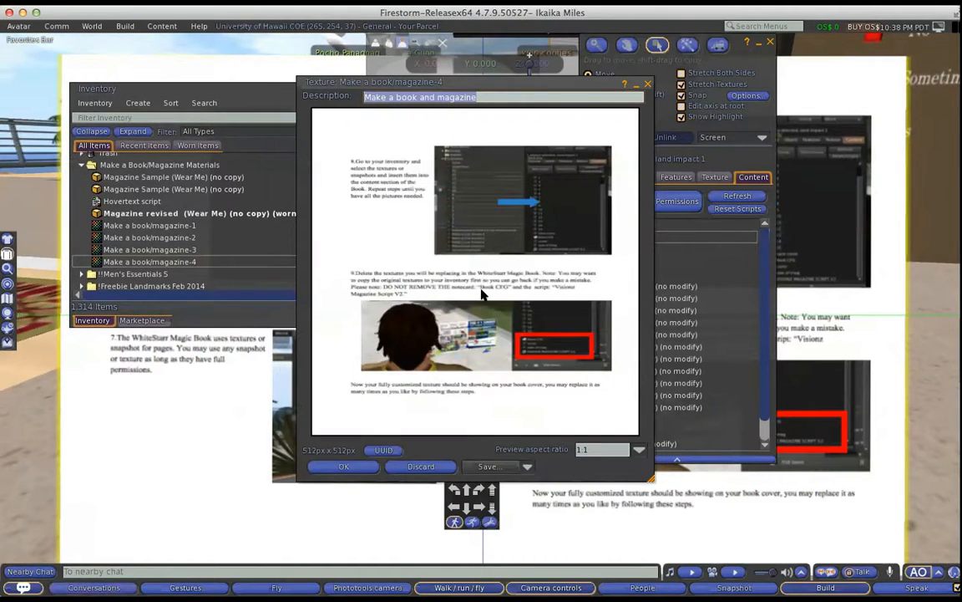
left_click(648, 85)
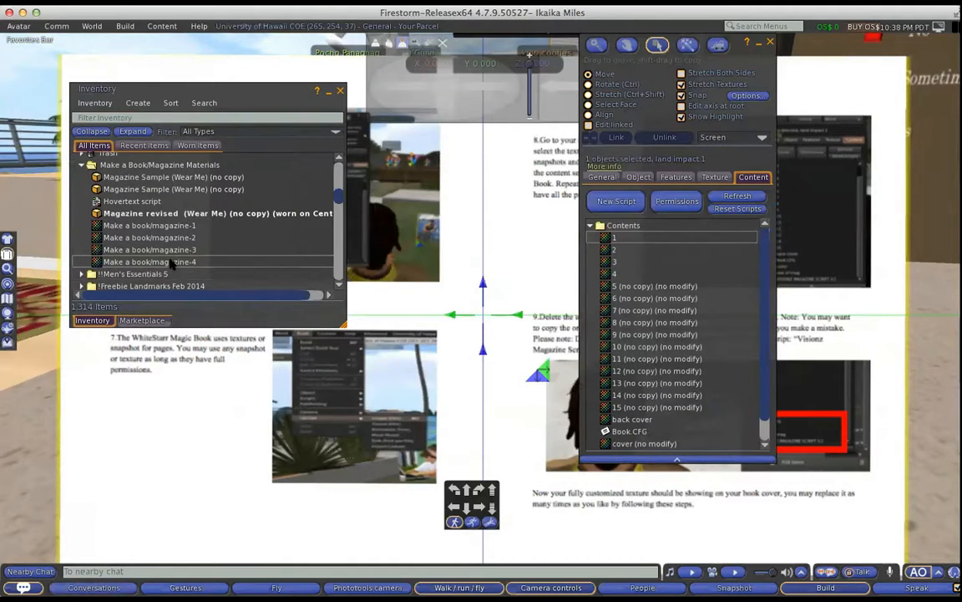
scroll(170, 264, "right", 1)
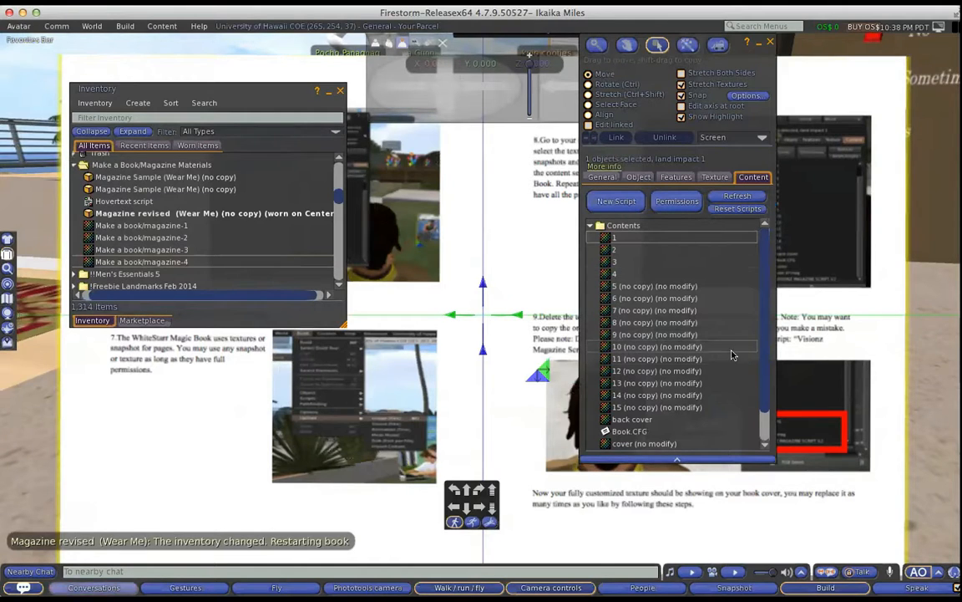
scroll(762, 358, "down", 3)
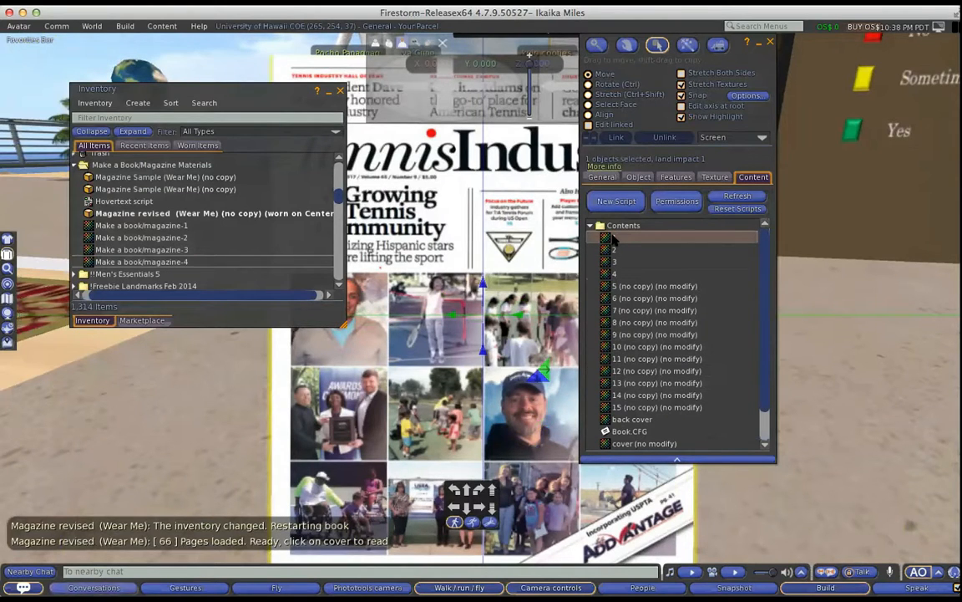
- Delete page texture 1 from the revised magazine's contents
right_click(619, 239)
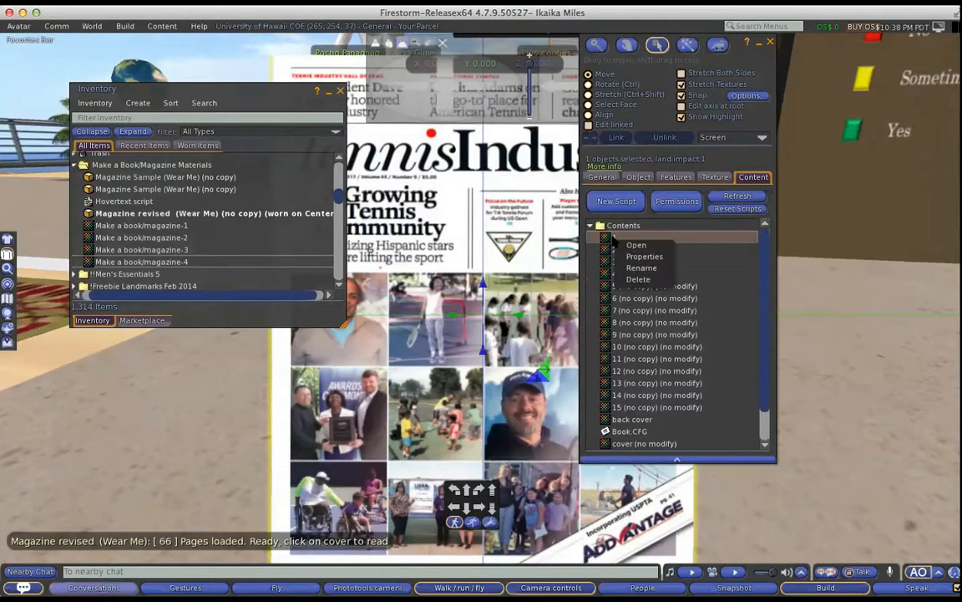
left_click(640, 280)
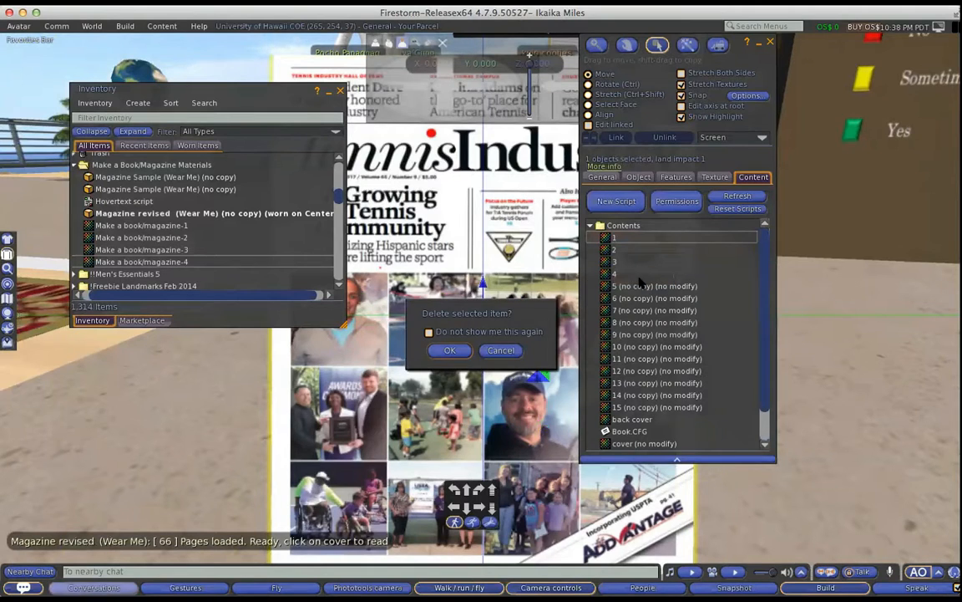
left_click(455, 354)
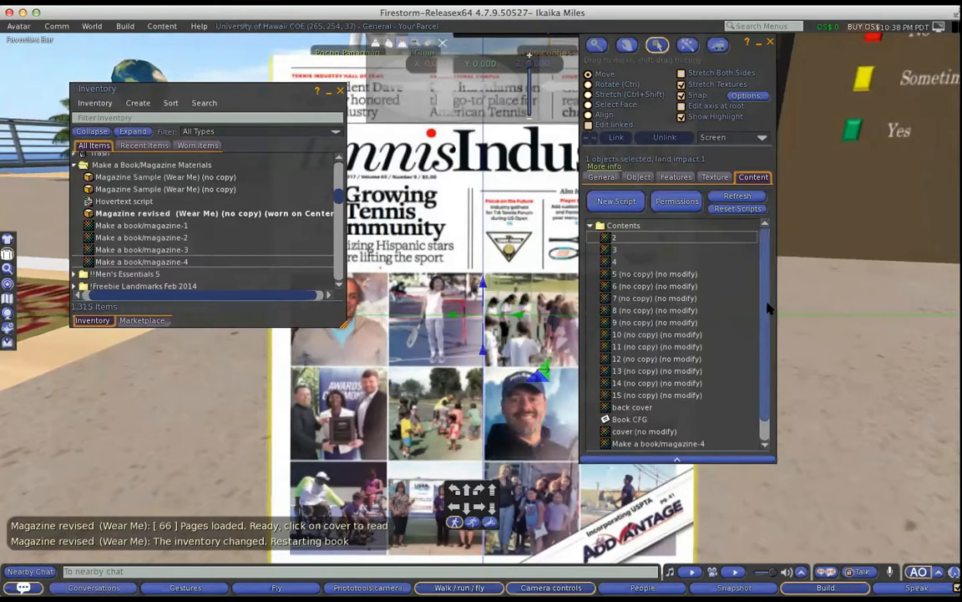
- Rename the Make a book/magazine-4 texture in the magazine's contents to 1
scroll(764, 318, "down", 1)
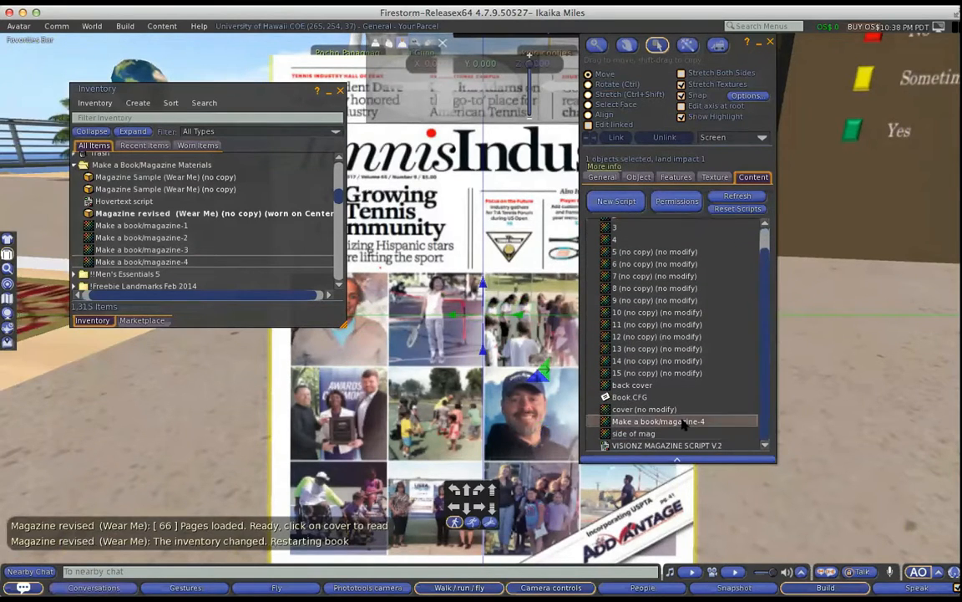
right_click(685, 423)
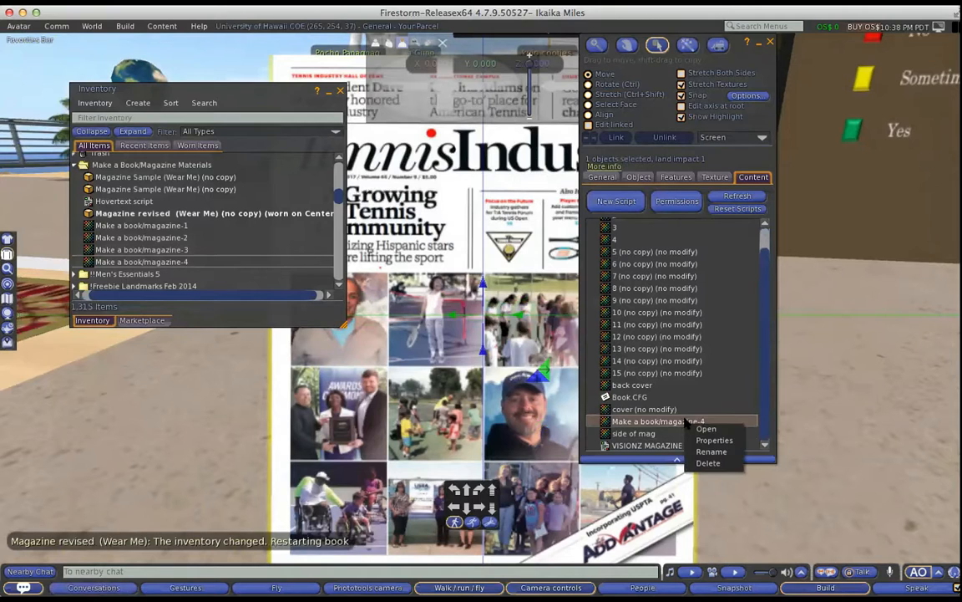
left_click(711, 451)
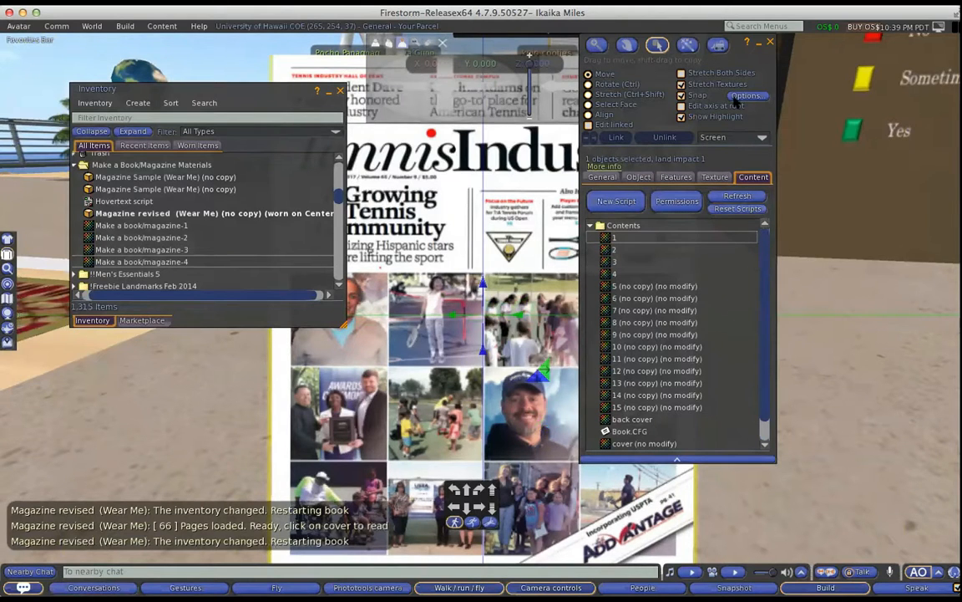
- Finish editing the magazine, open it from the cover, close the inventory, and page forward and back to check the replaced first page
left_click(771, 43)
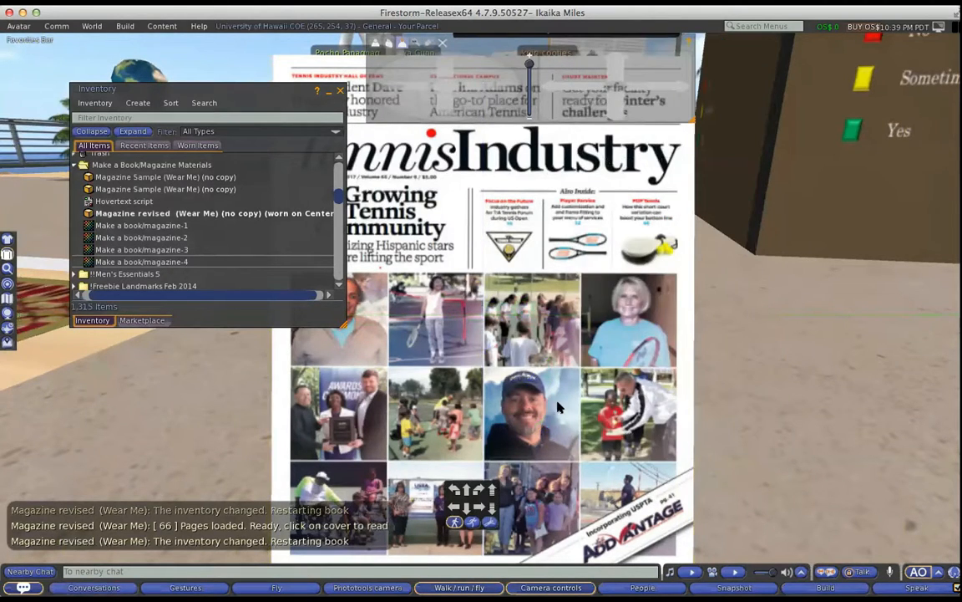
left_click(574, 386)
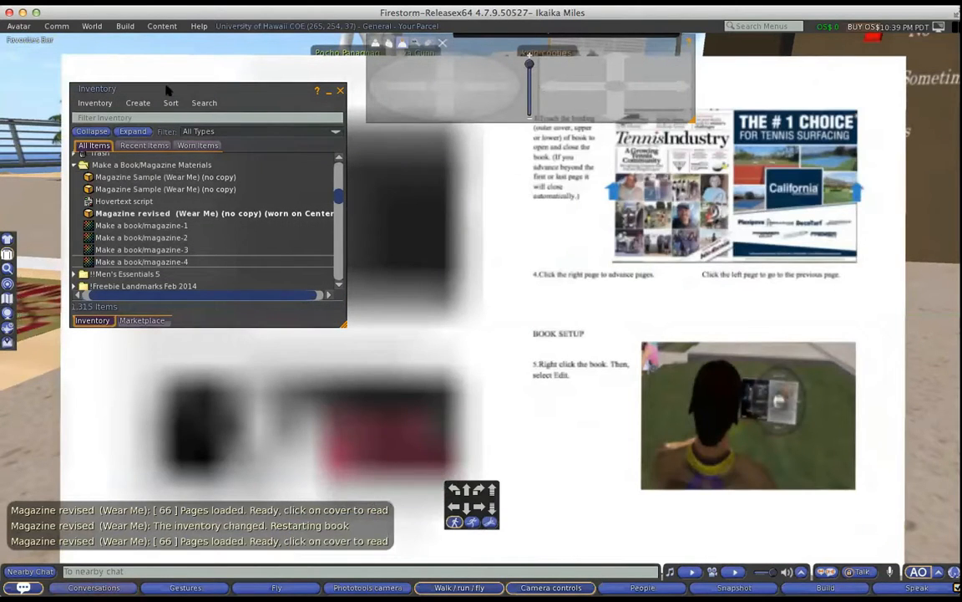
left_click(340, 91)
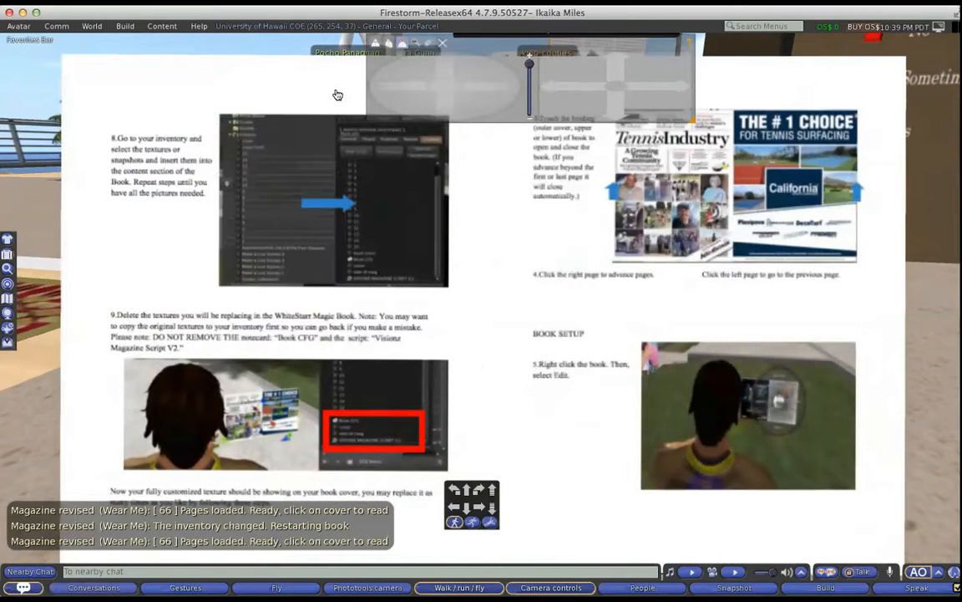
left_click(813, 305)
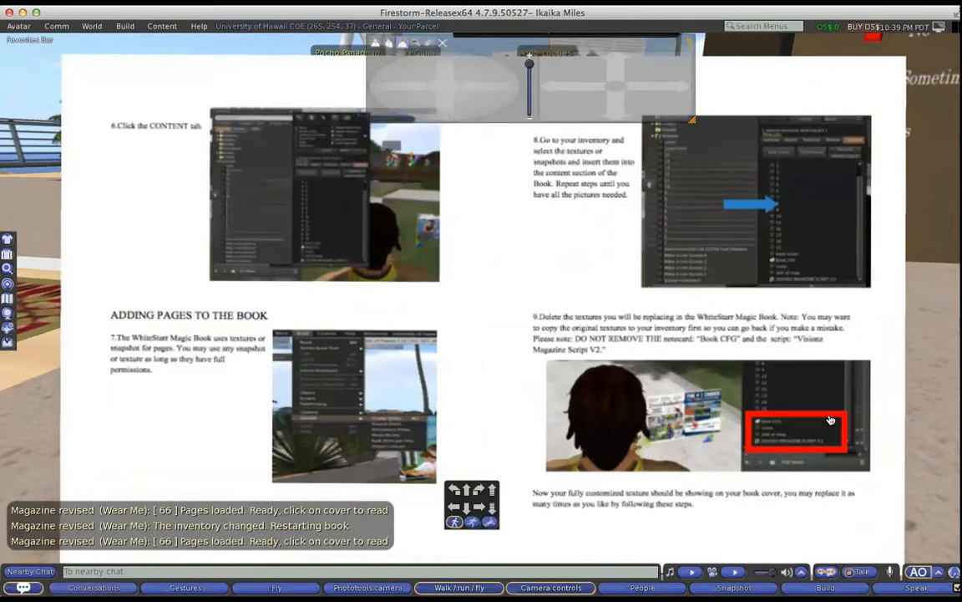
left_click(136, 279)
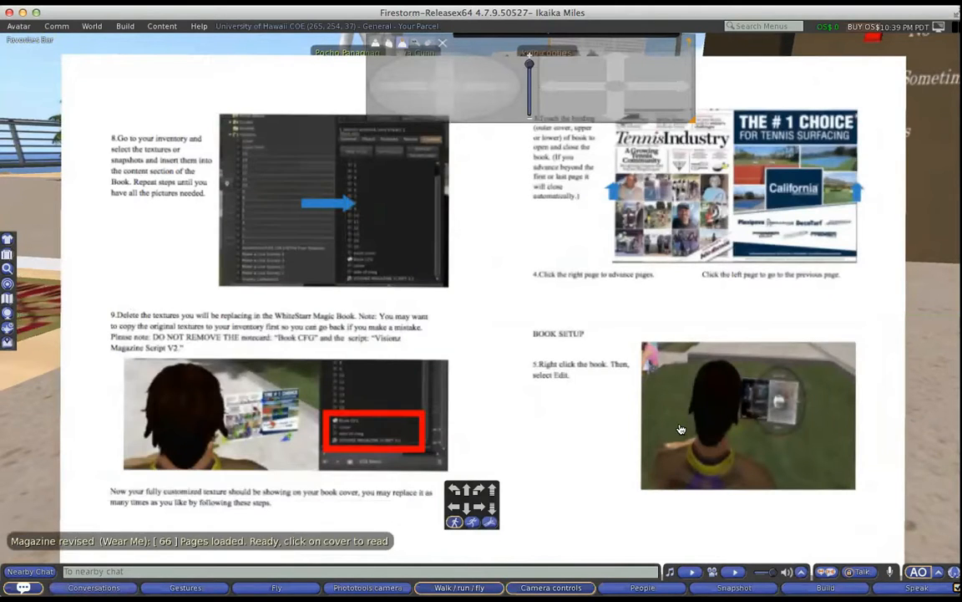